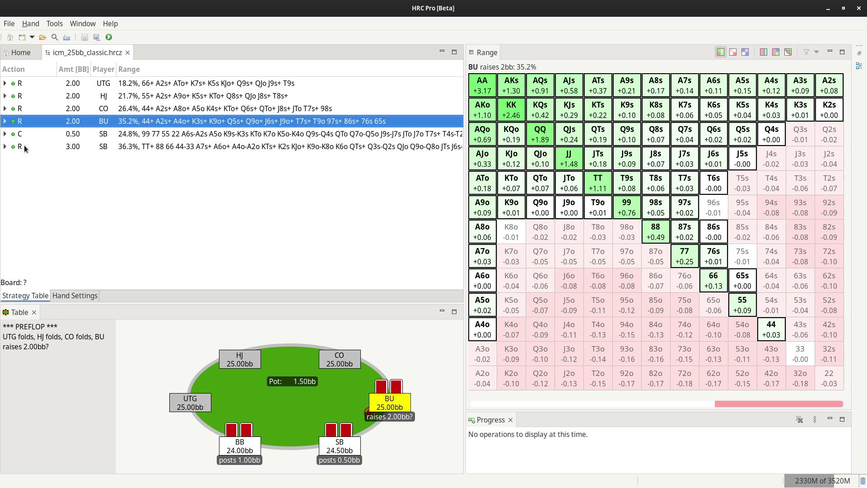
Frequency-lock the button's 2.79bb flop bet, reached via BU raise and BB call, at a 33% target frequency
click(5, 121)
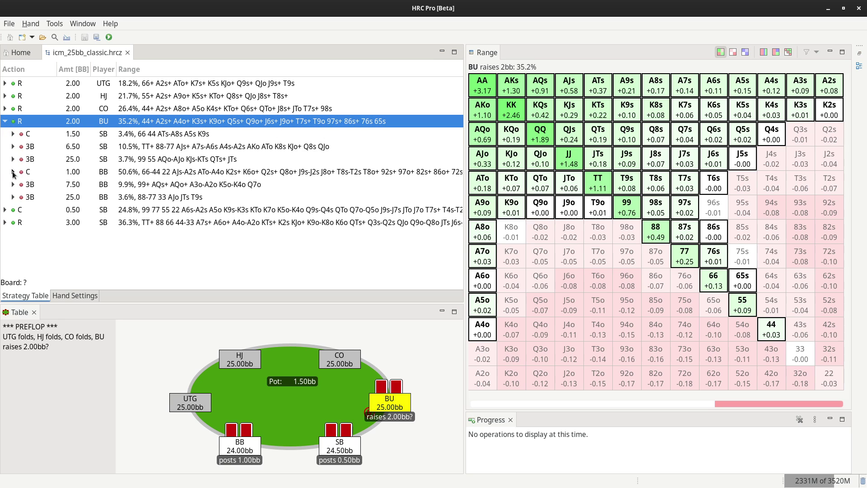
click(13, 172)
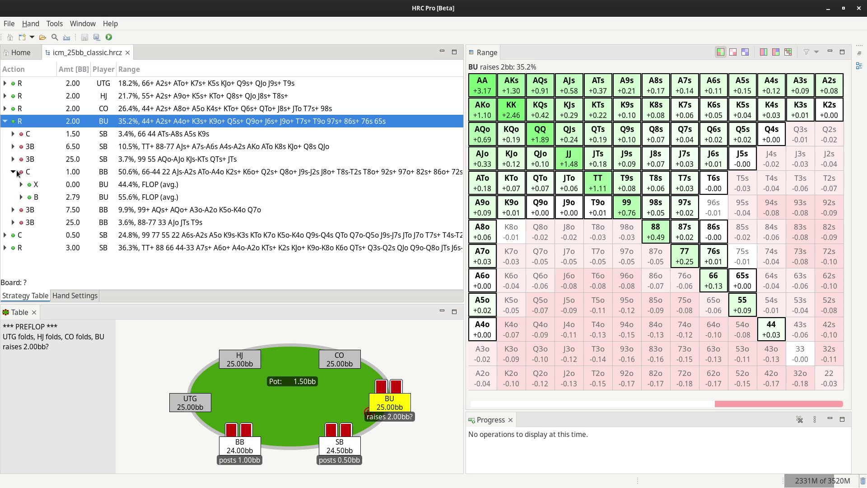
click(201, 197)
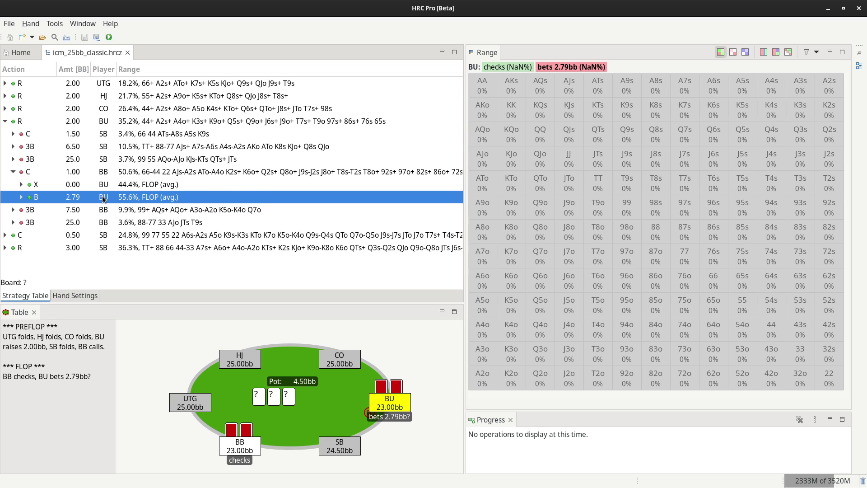
right_click(197, 202)
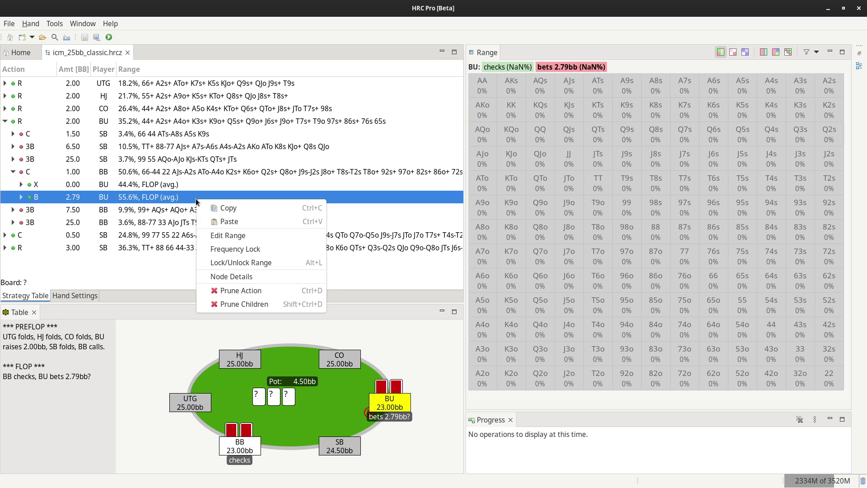
click(264, 251)
click(410, 196)
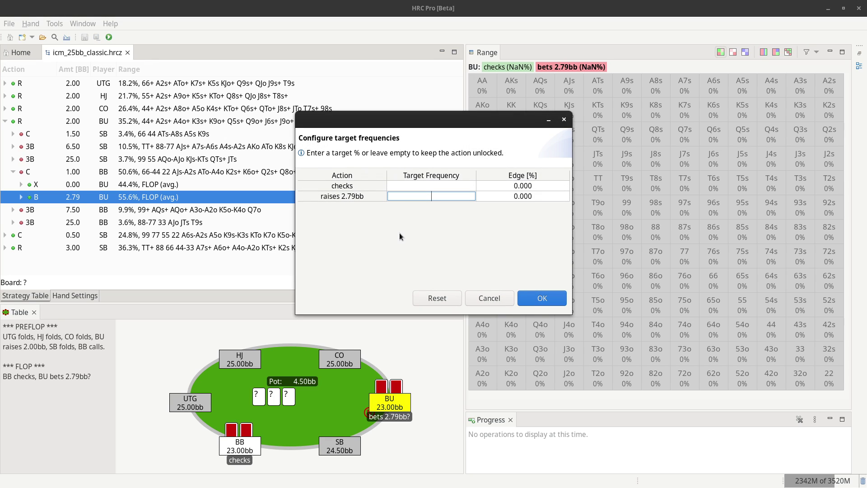
text(33)
key(Return)
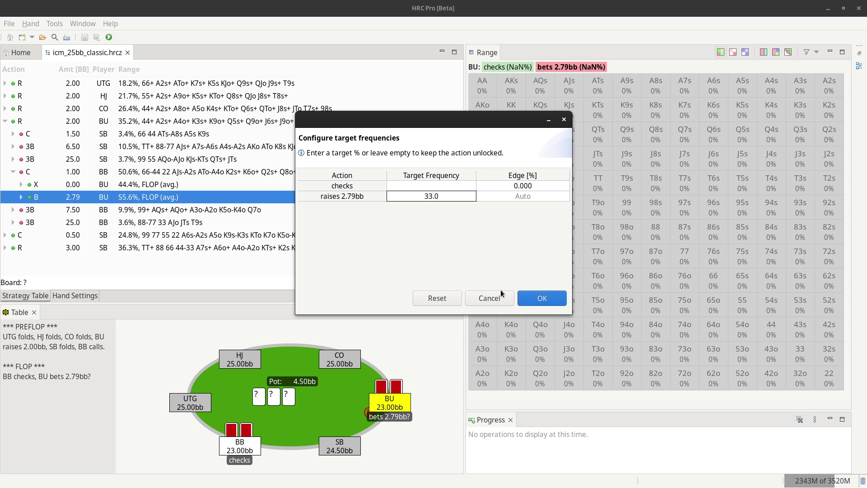
click(541, 298)
Run a Nash calculation with scope Selected Subtree and CI target 3.0 from the BB call, and stop the sampling early
click(222, 172)
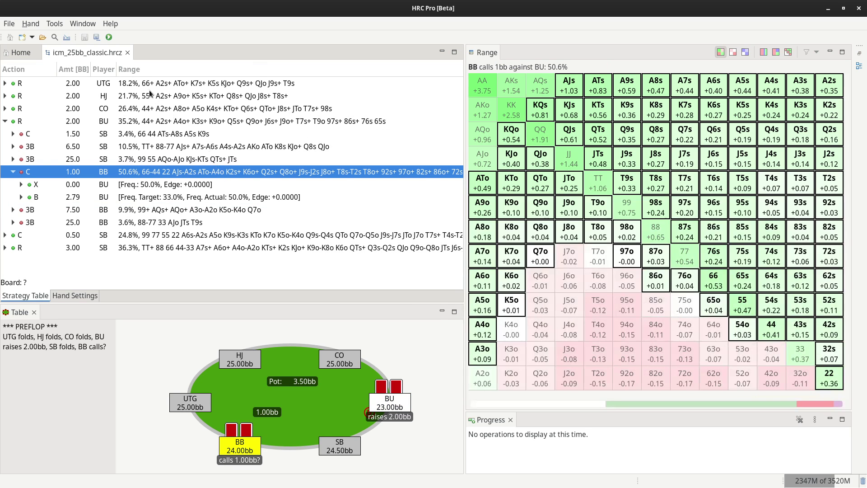
click(109, 37)
click(486, 267)
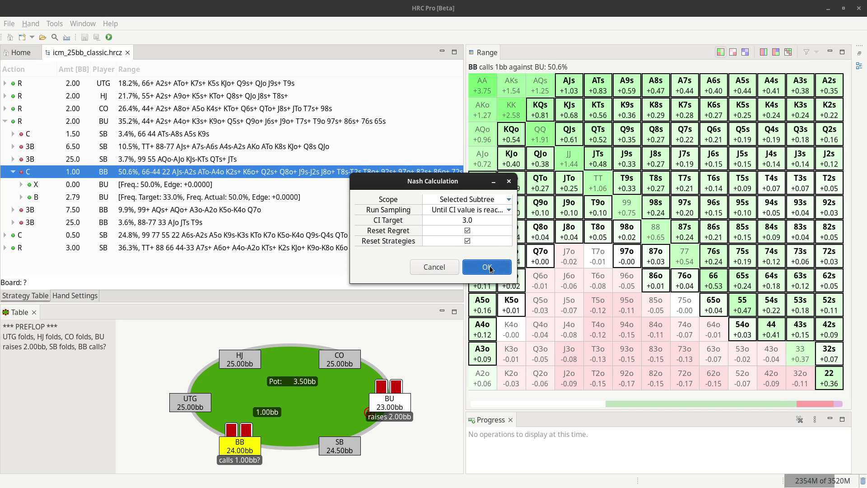
drag(417, 164, 253, 248)
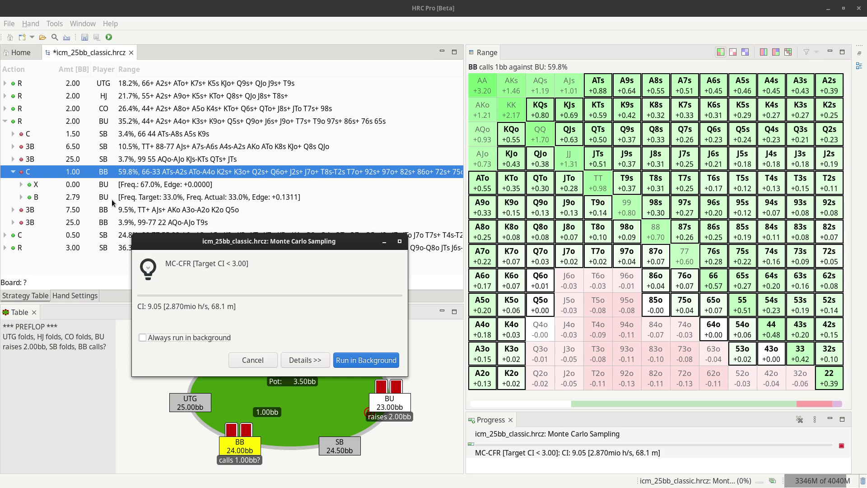
click(246, 361)
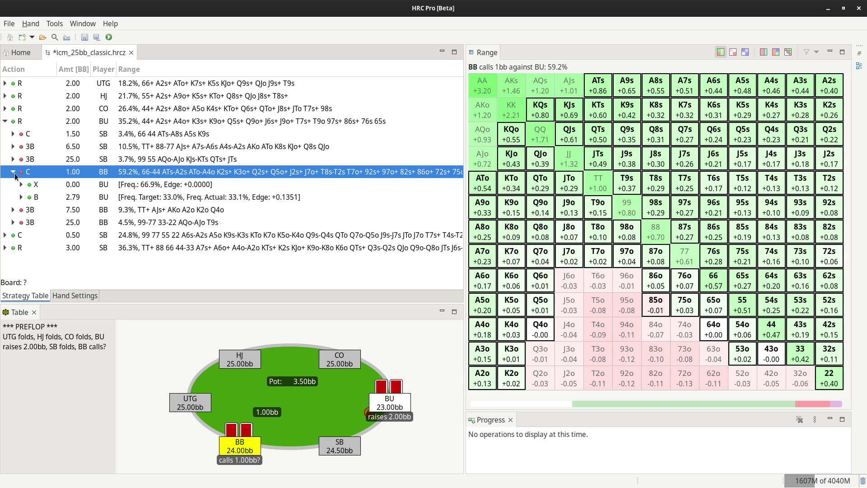
Collapse the BU branch and set a 30% target frequency on the button's 2.00bb preflop raise
click(13, 172)
click(5, 121)
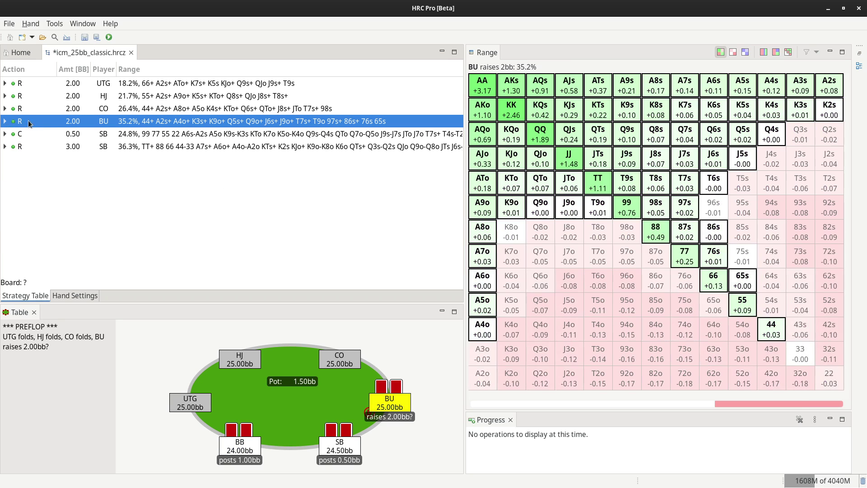
right_click(130, 121)
click(190, 172)
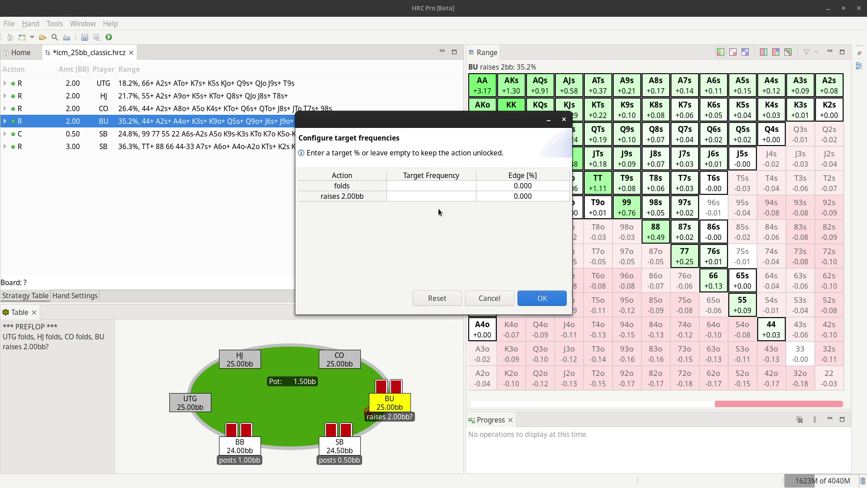
click(445, 196)
text(30)
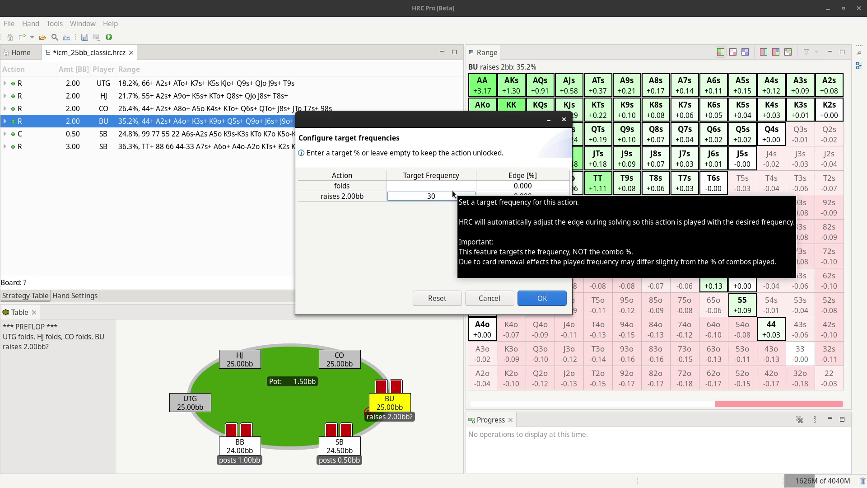
click(455, 237)
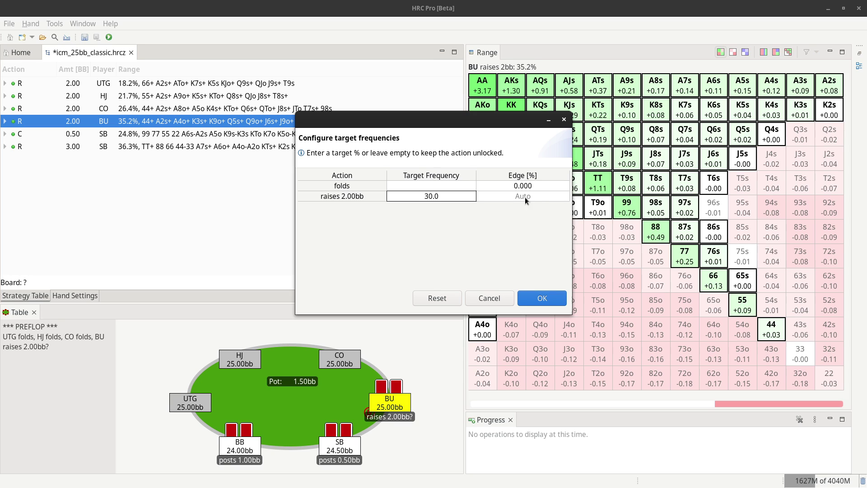
click(542, 298)
Recalculate the BU raise with a Selected Subtree Nash calculation at CI target 3.0, stopping the sampling early
click(108, 36)
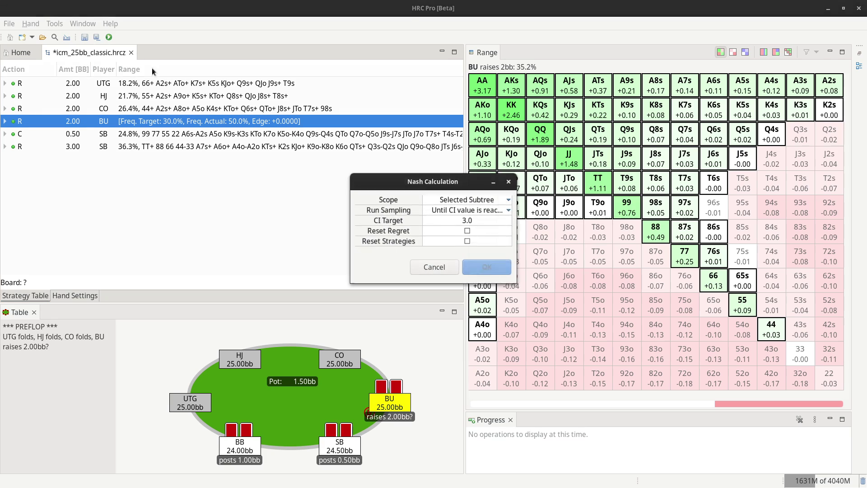
click(491, 267)
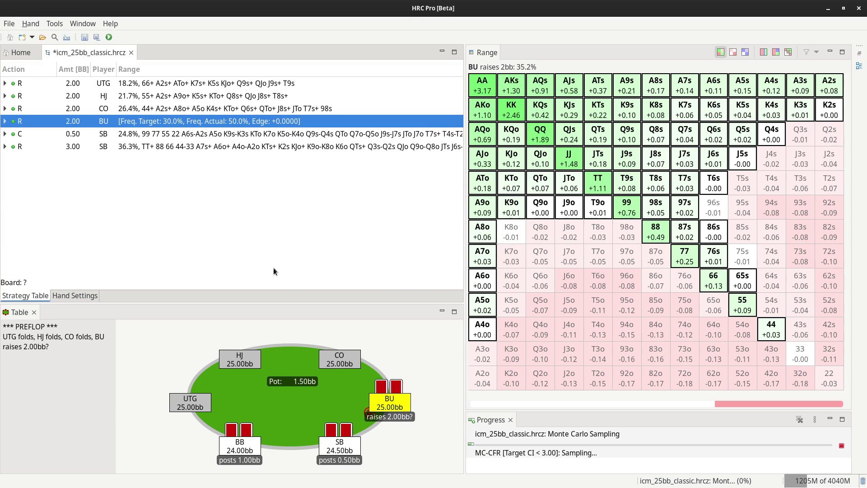
drag(396, 161, 274, 228)
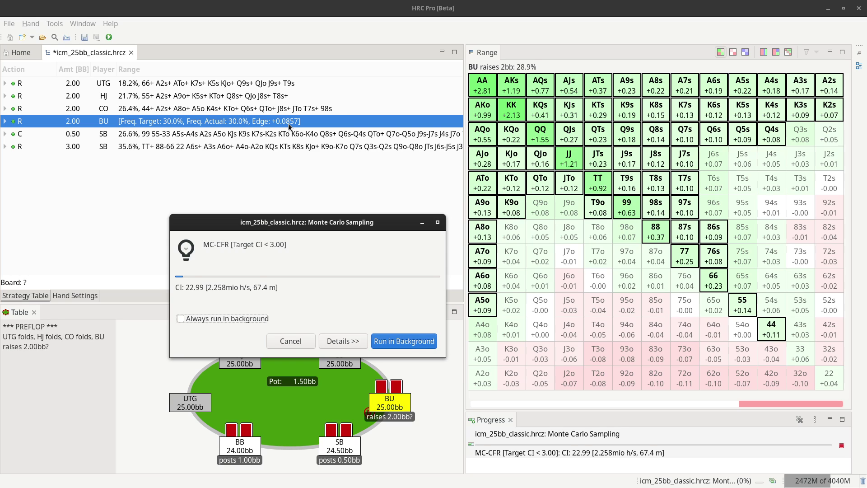
click(305, 342)
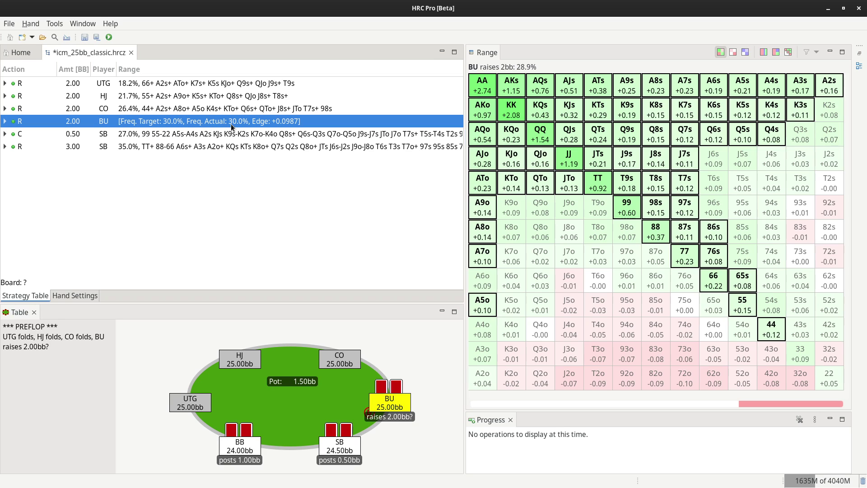
Check the button's raise percentage, and sample its line EVs in the node details to compare the folding and raising frequencies
double_click(537, 66)
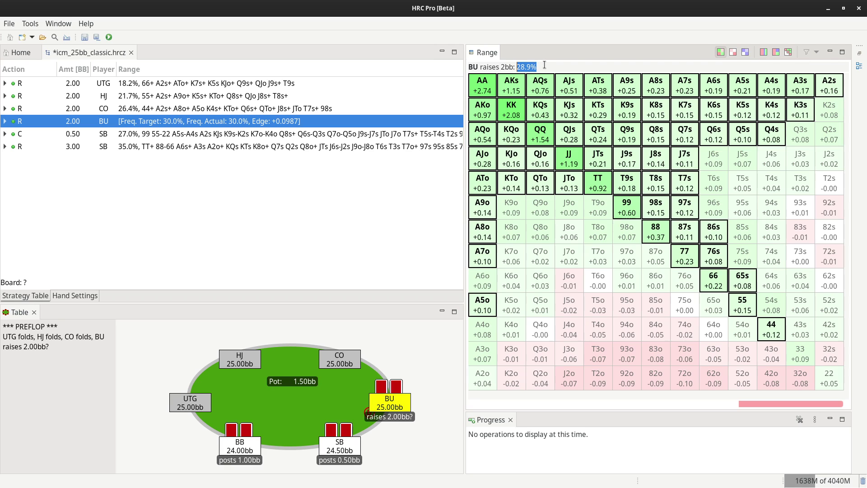
click(544, 66)
right_click(317, 125)
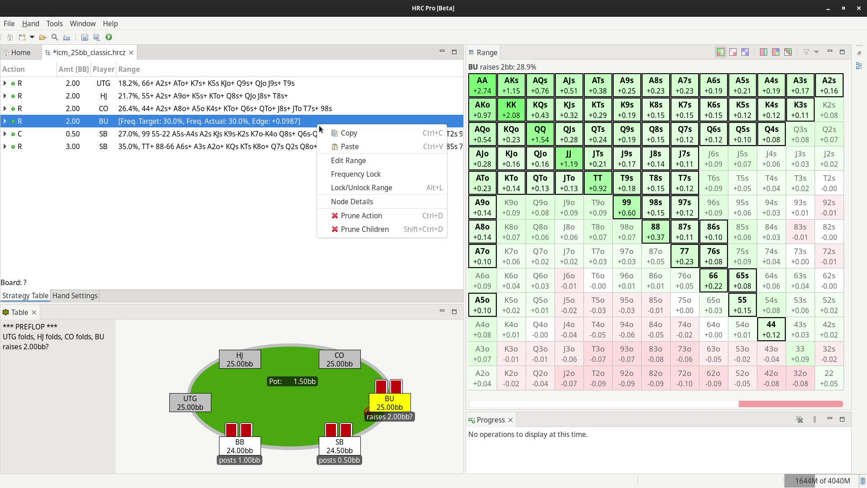
click(367, 203)
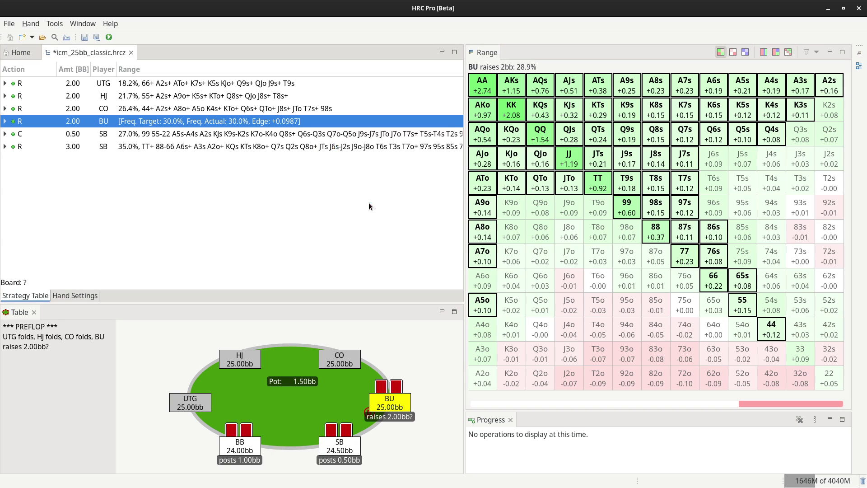
click(285, 37)
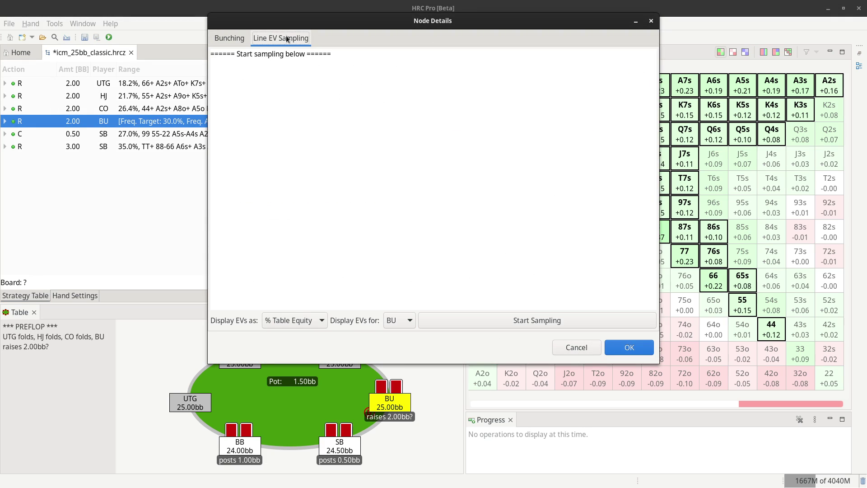
click(557, 322)
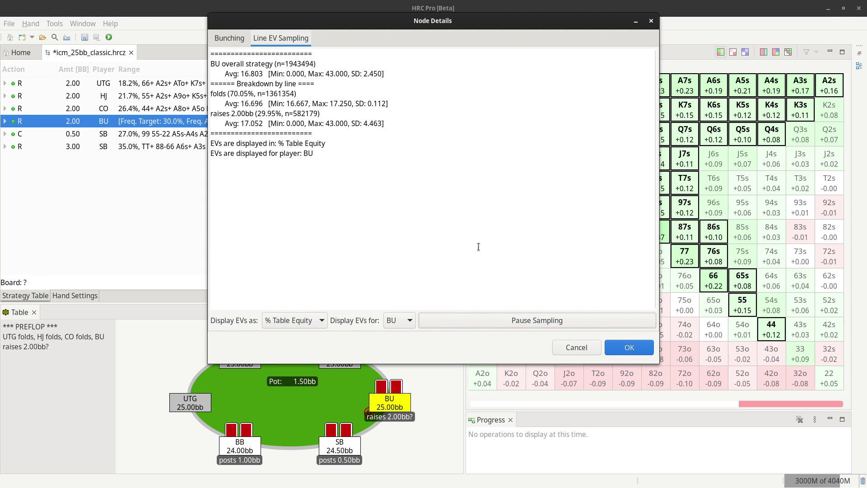
click(527, 320)
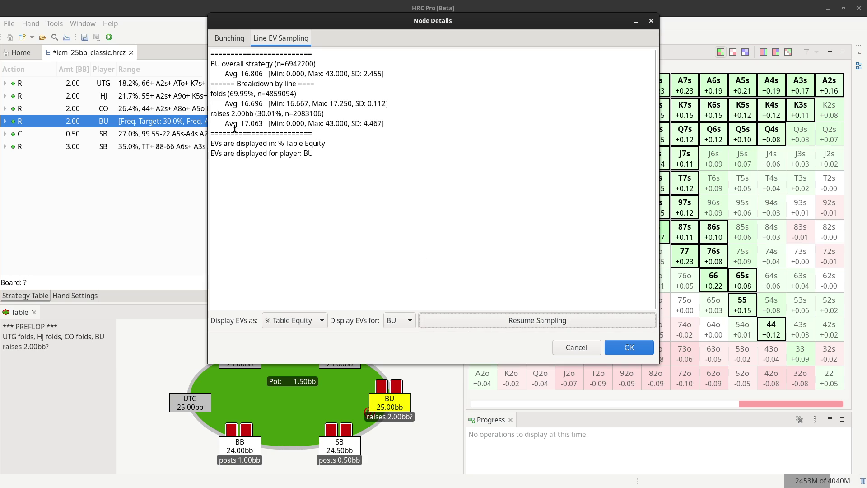
click(574, 349)
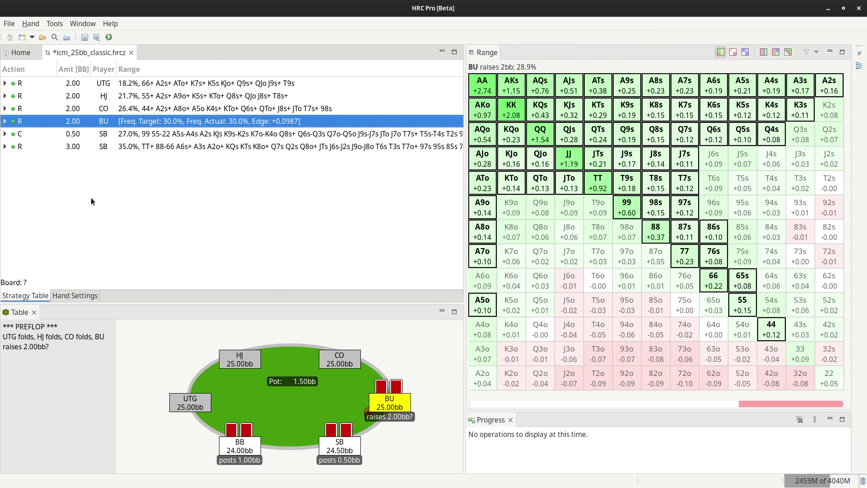
Switch the range grid to the combined strategy of all actions and display the small blind's 0.50bb call
click(788, 52)
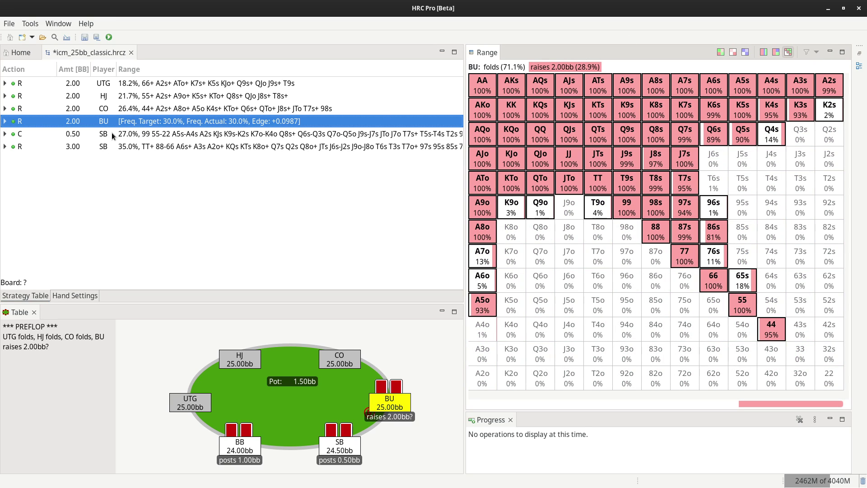
click(126, 136)
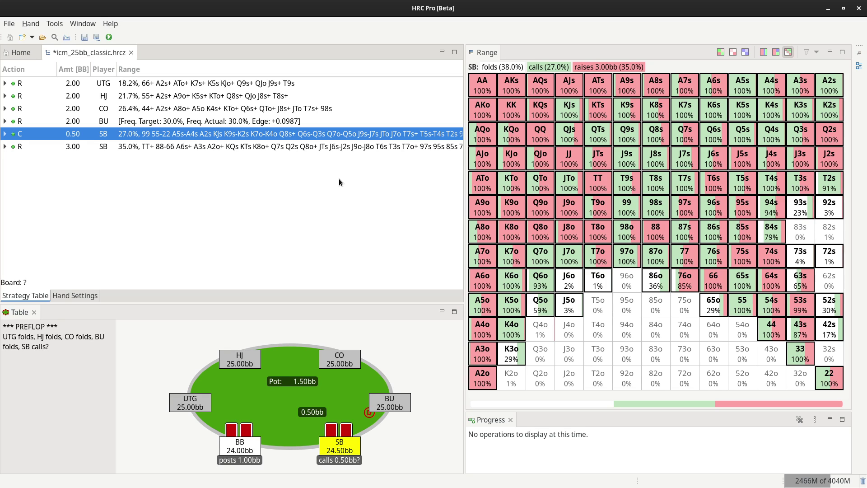
Set the small blind's target frequencies to 50% for calls and 10% for raises to 3.00bb
right_click(123, 136)
click(166, 188)
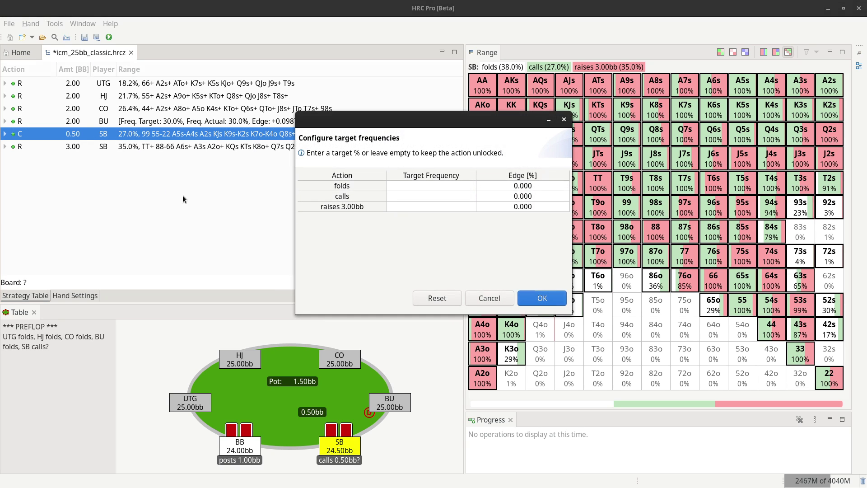
drag(371, 120, 220, 191)
click(277, 265)
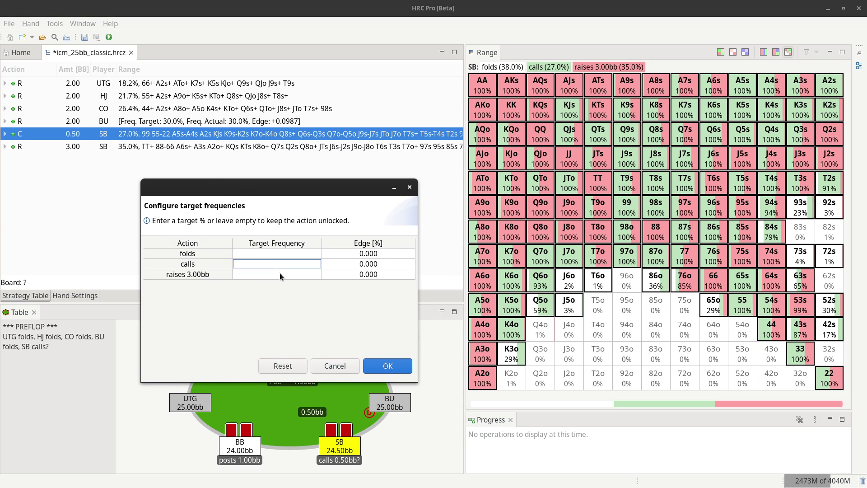
text(50)
click(280, 274)
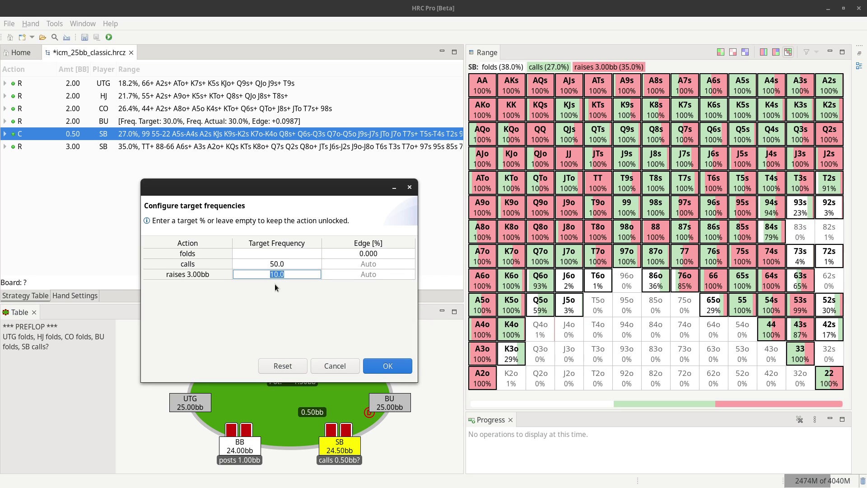
key(Return)
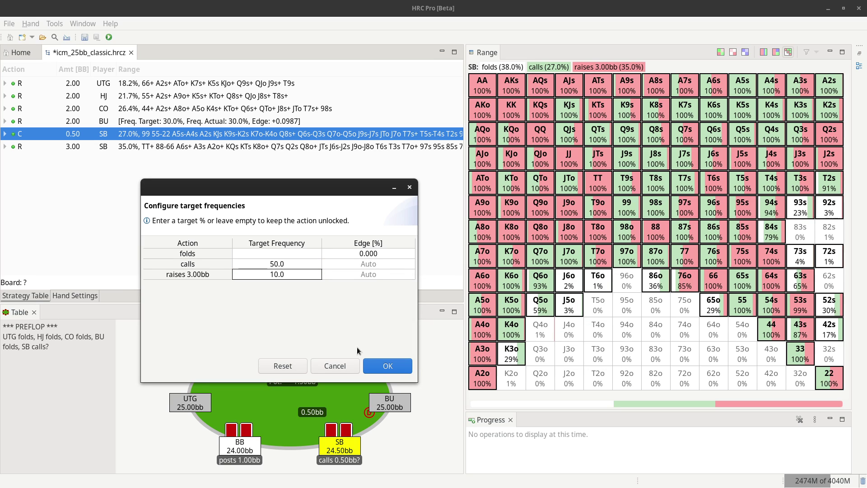
click(389, 366)
Run a Nash calculation for the small blind's locked frequencies with scope Selected Subtree and CI target 3.0, stopping it early
click(108, 37)
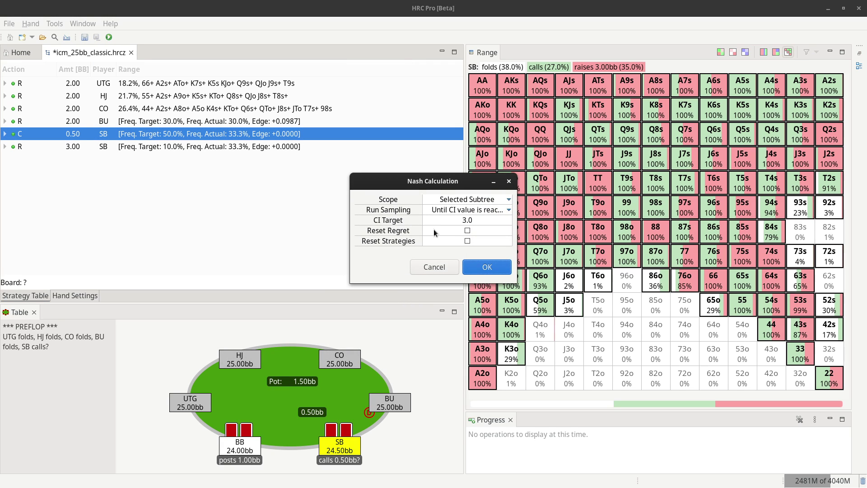
click(481, 267)
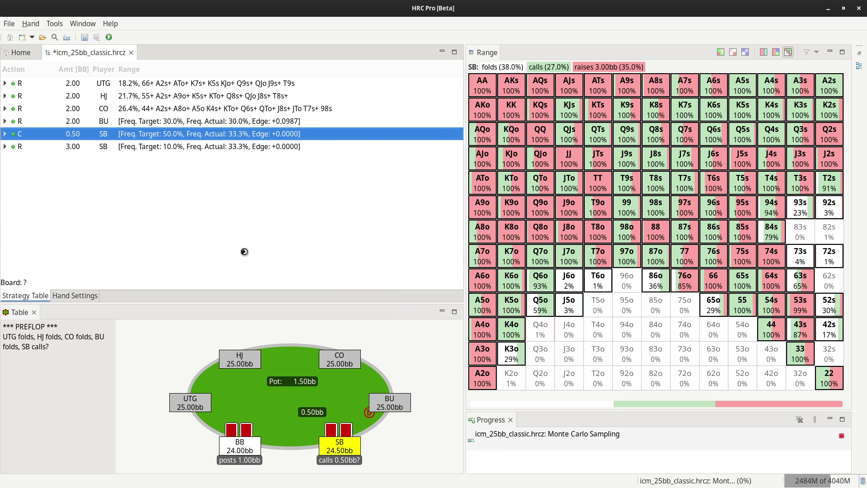
drag(371, 165, 192, 176)
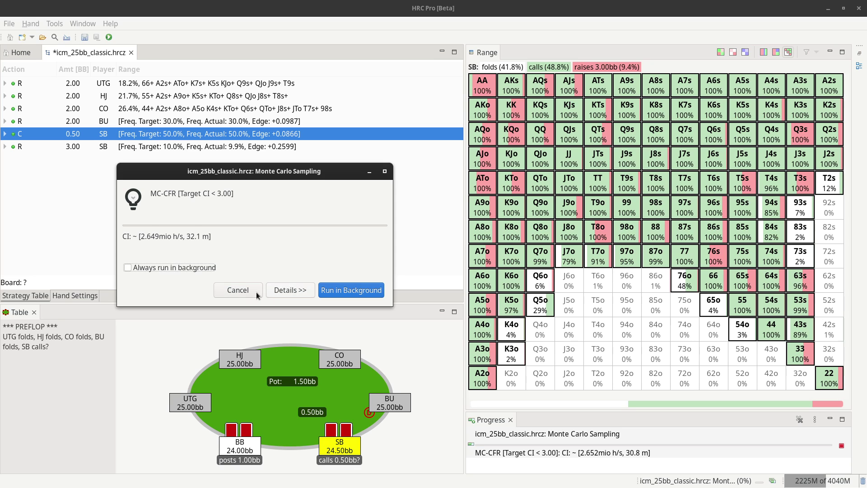
click(239, 291)
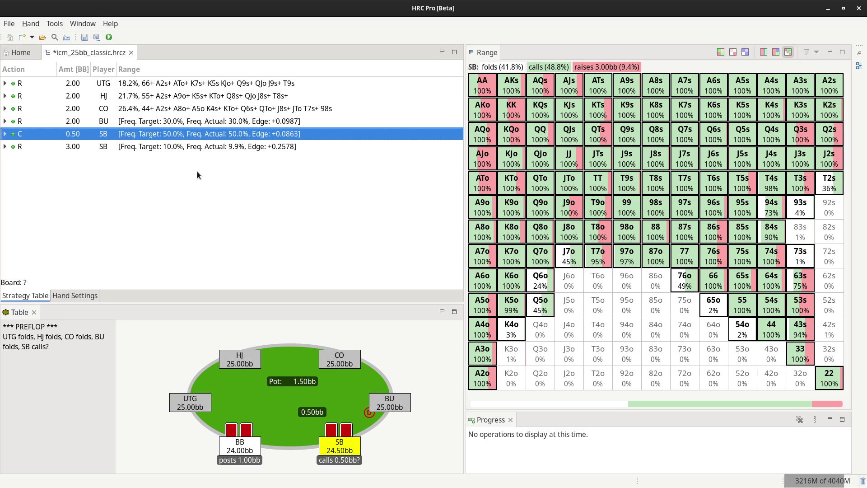
Reset the small blind's target frequencies to remove the locks on its call and raise
right_click(131, 134)
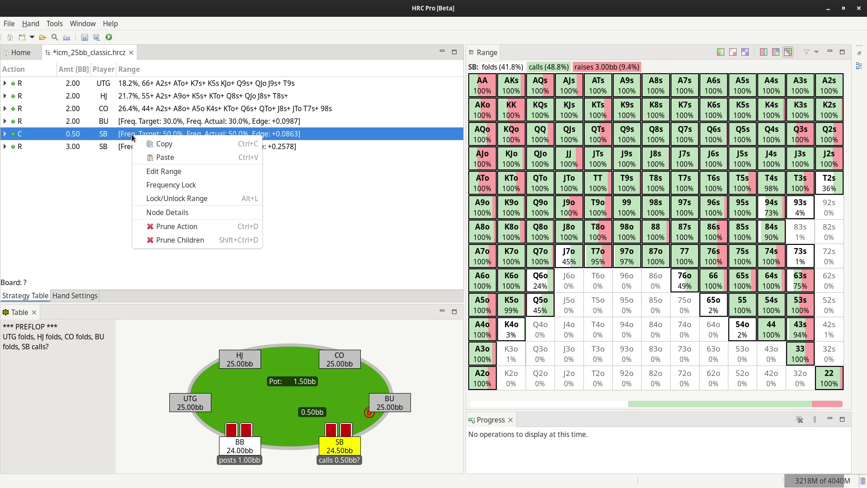
click(208, 186)
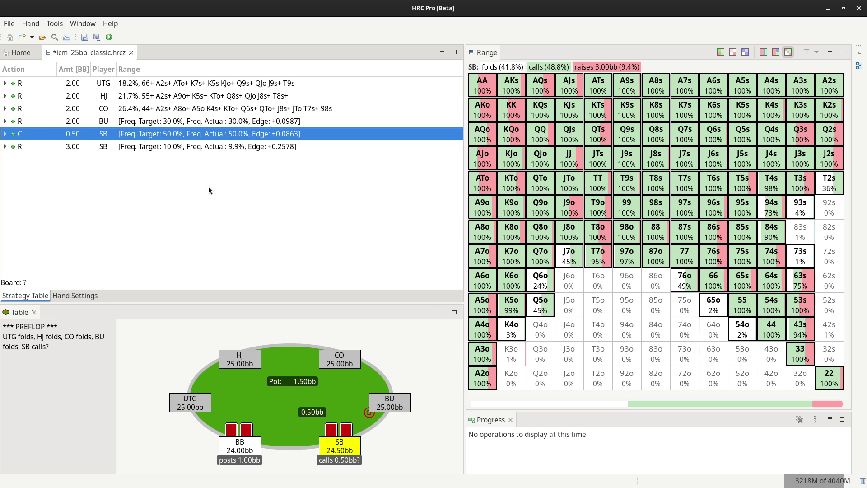
click(432, 298)
click(542, 299)
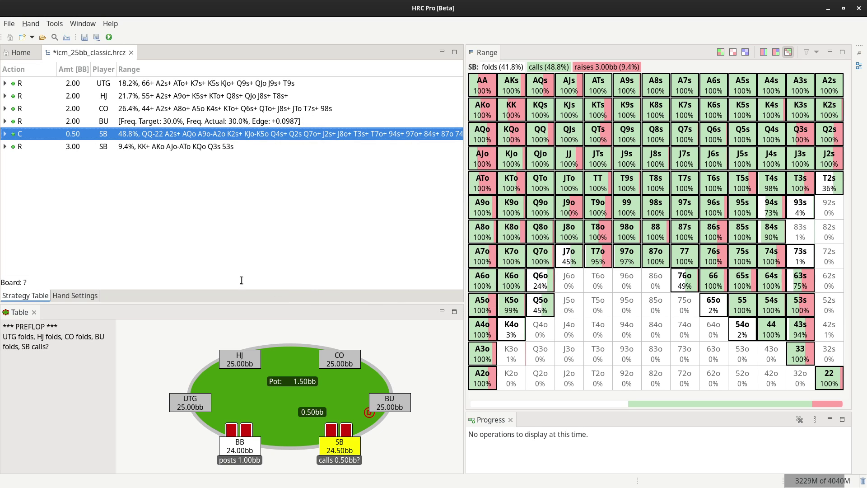